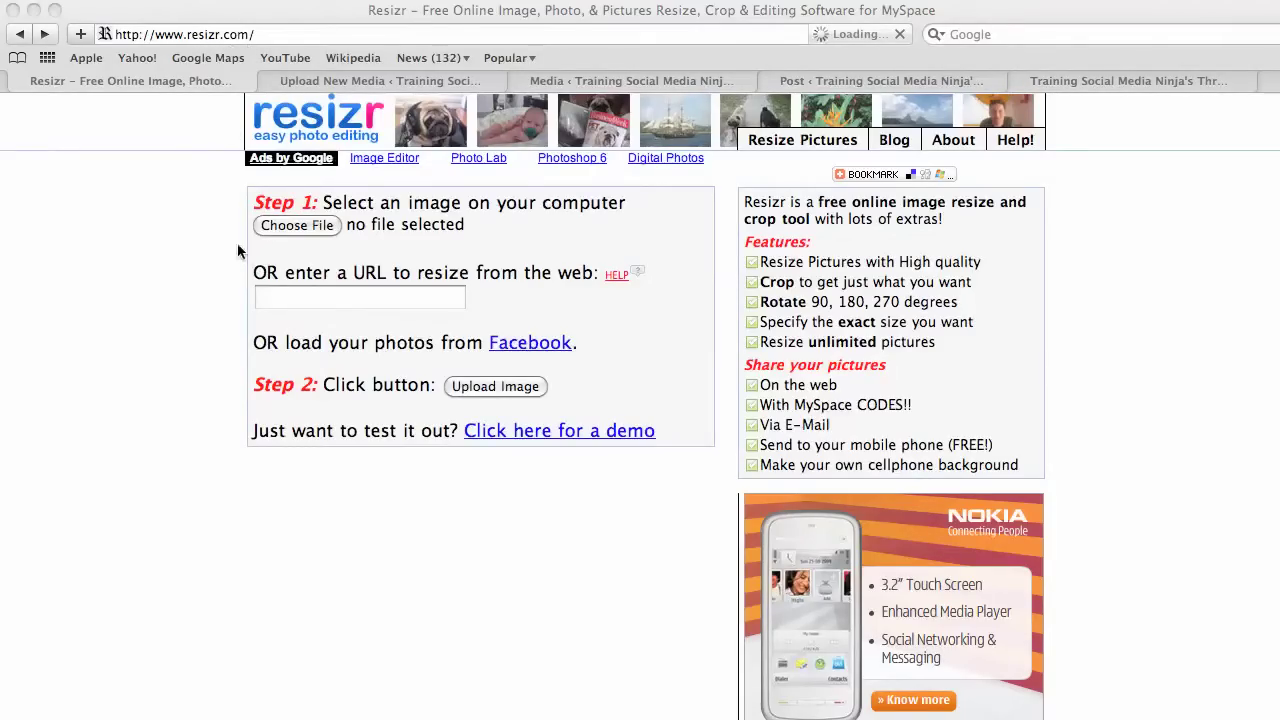
Step: Choose social media blog.jpg from the galaxy ninja folder and upload it for resizing
click(296, 225)
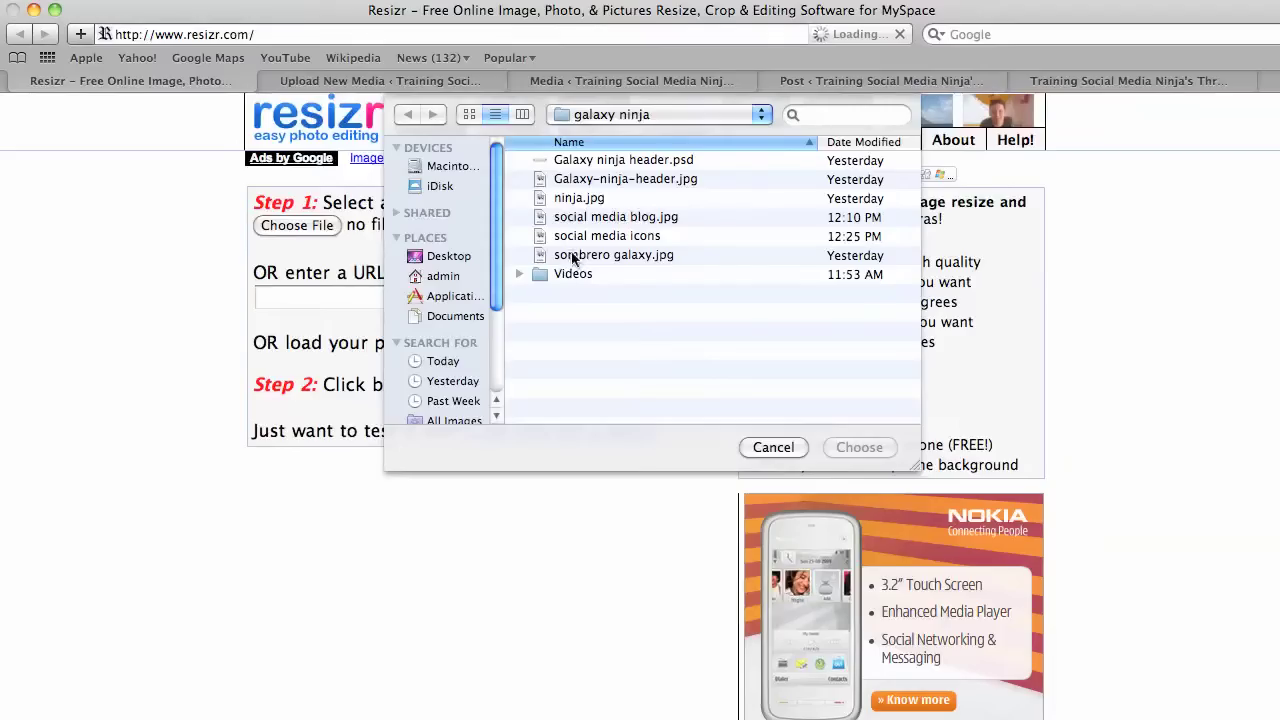
click(590, 218)
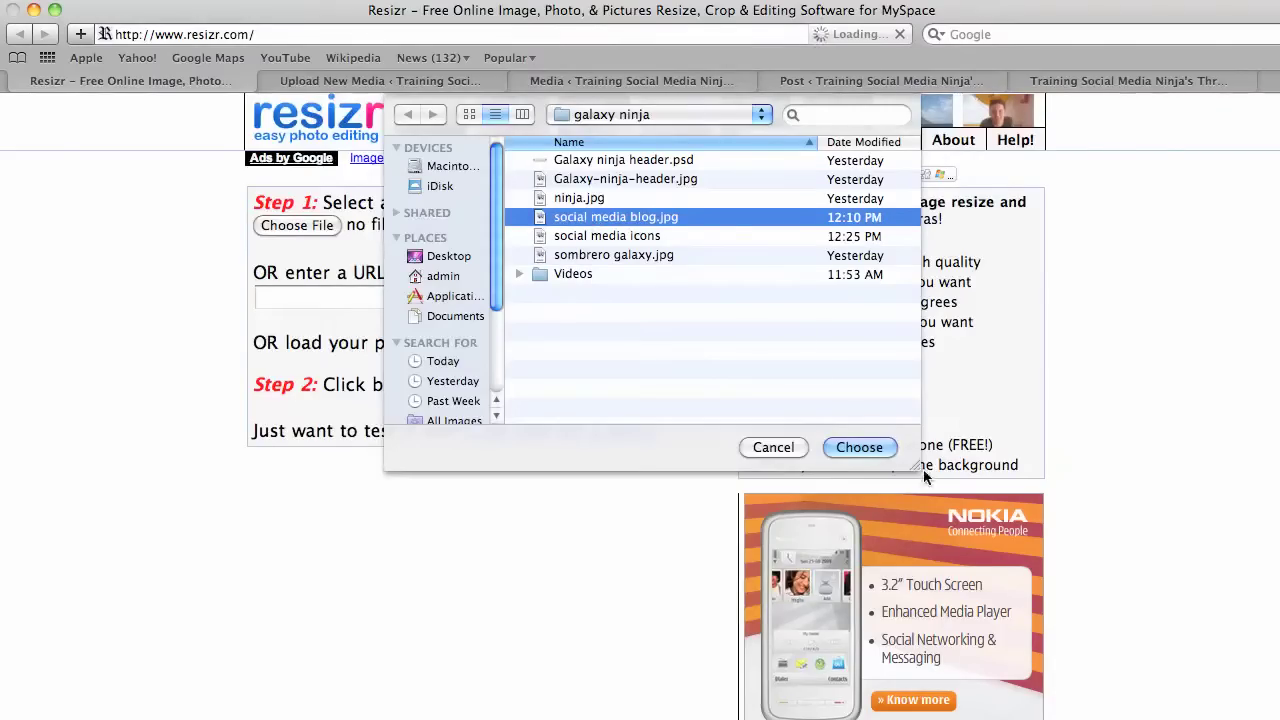
click(859, 447)
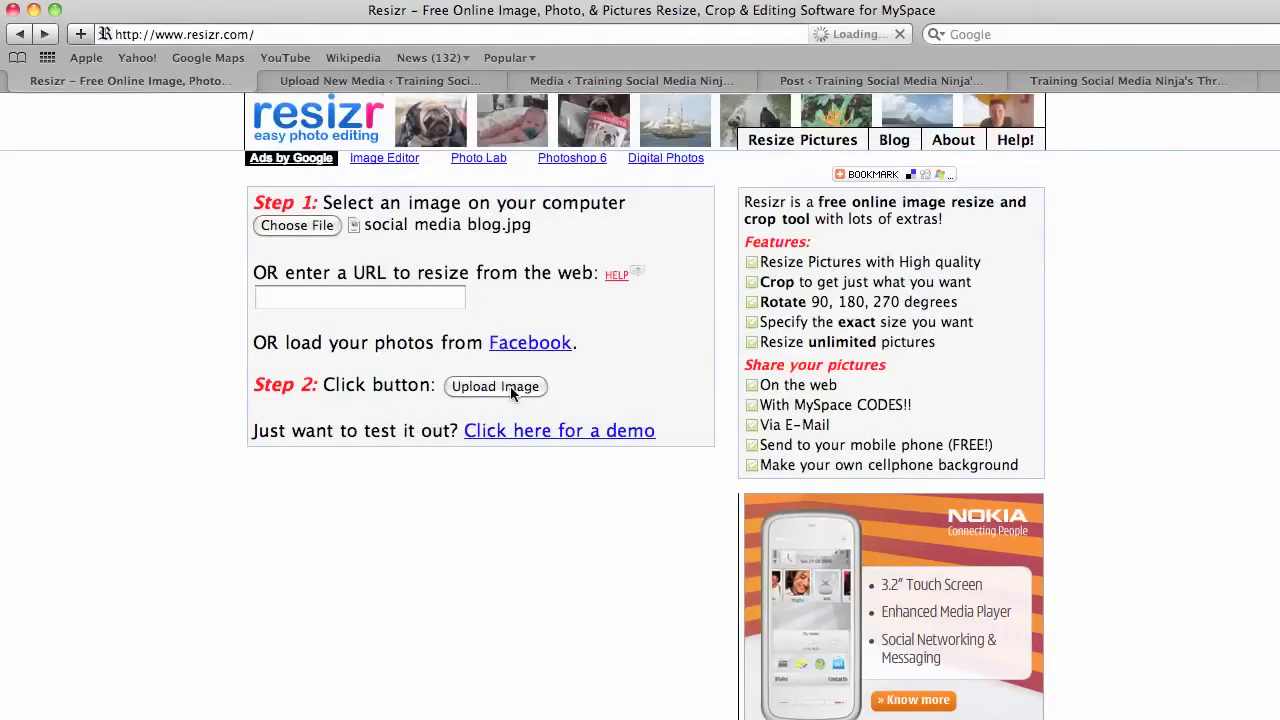
click(510, 393)
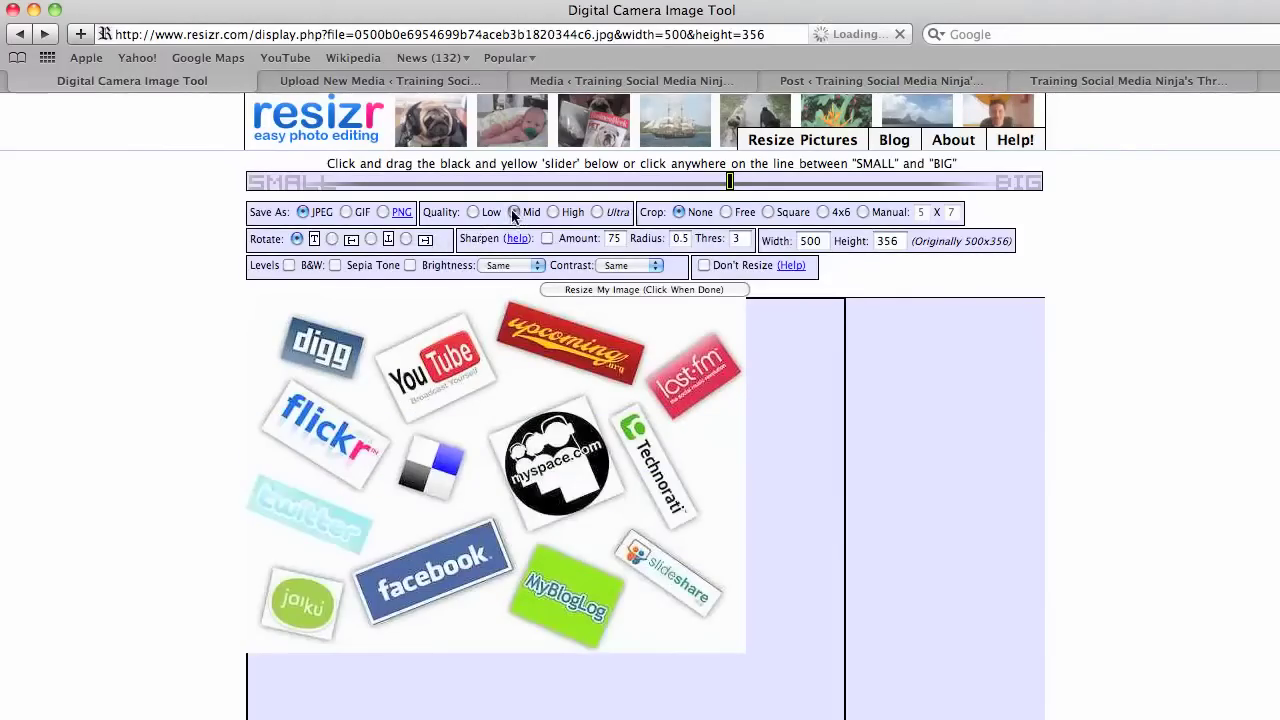
Step: Set the image width to 250 pixels and resize the image
click(812, 241)
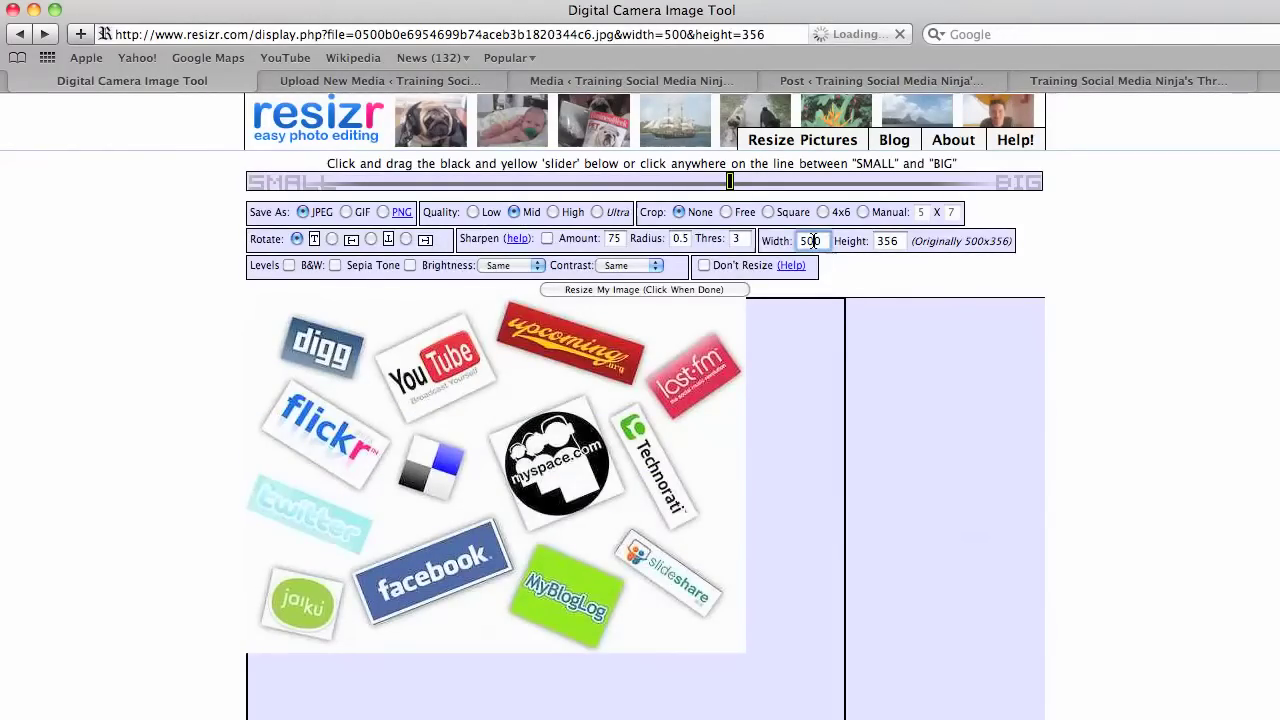
key(BackSpace)
key(BackSpace)
key(BackSpace)
text(250)
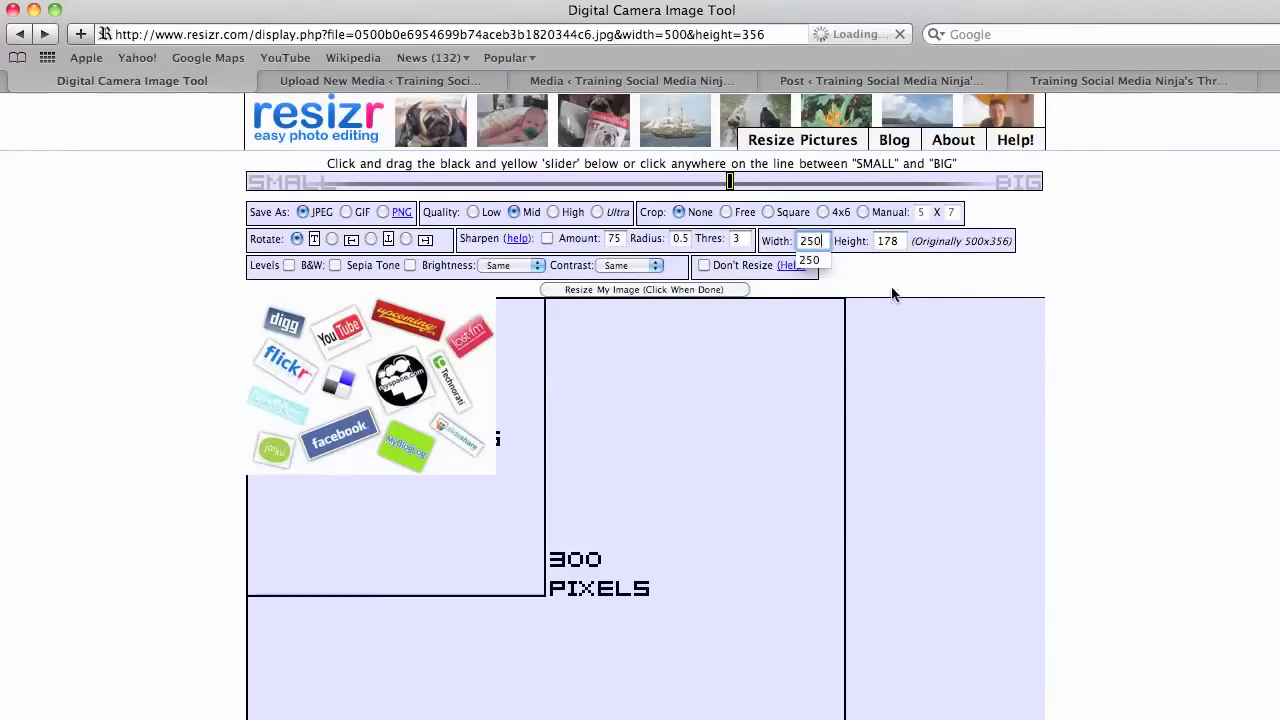
click(847, 284)
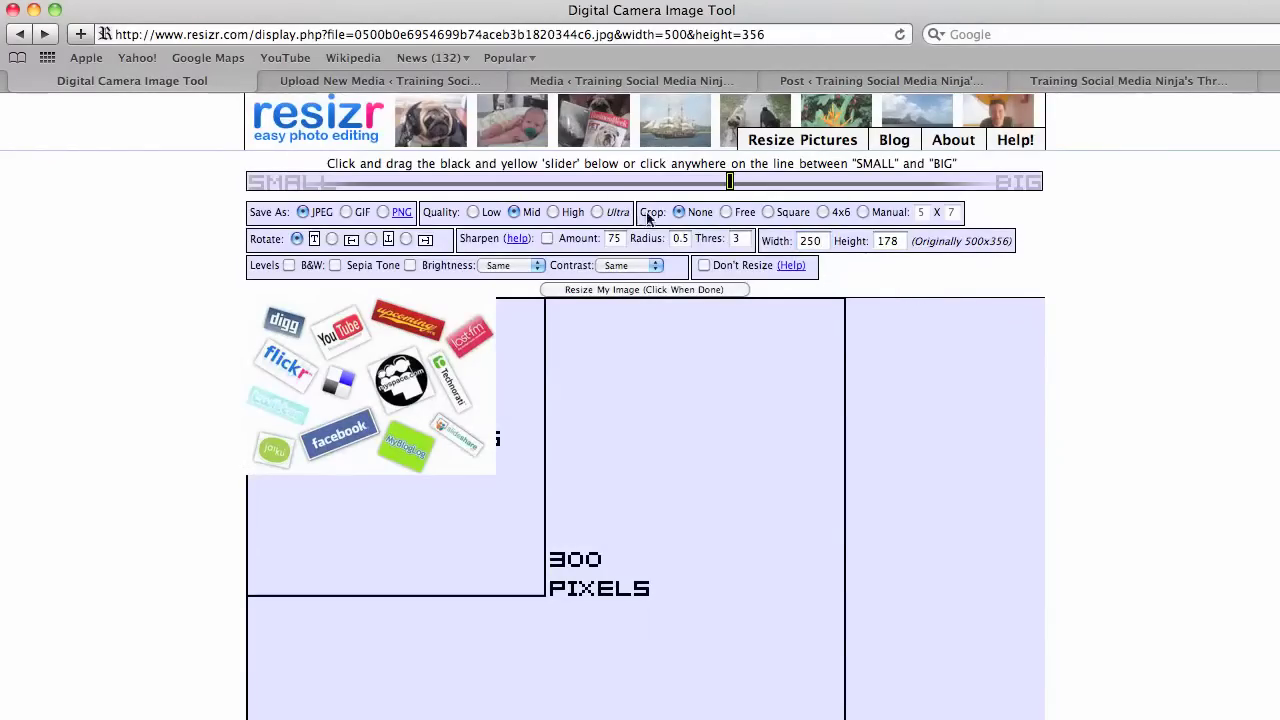
click(589, 290)
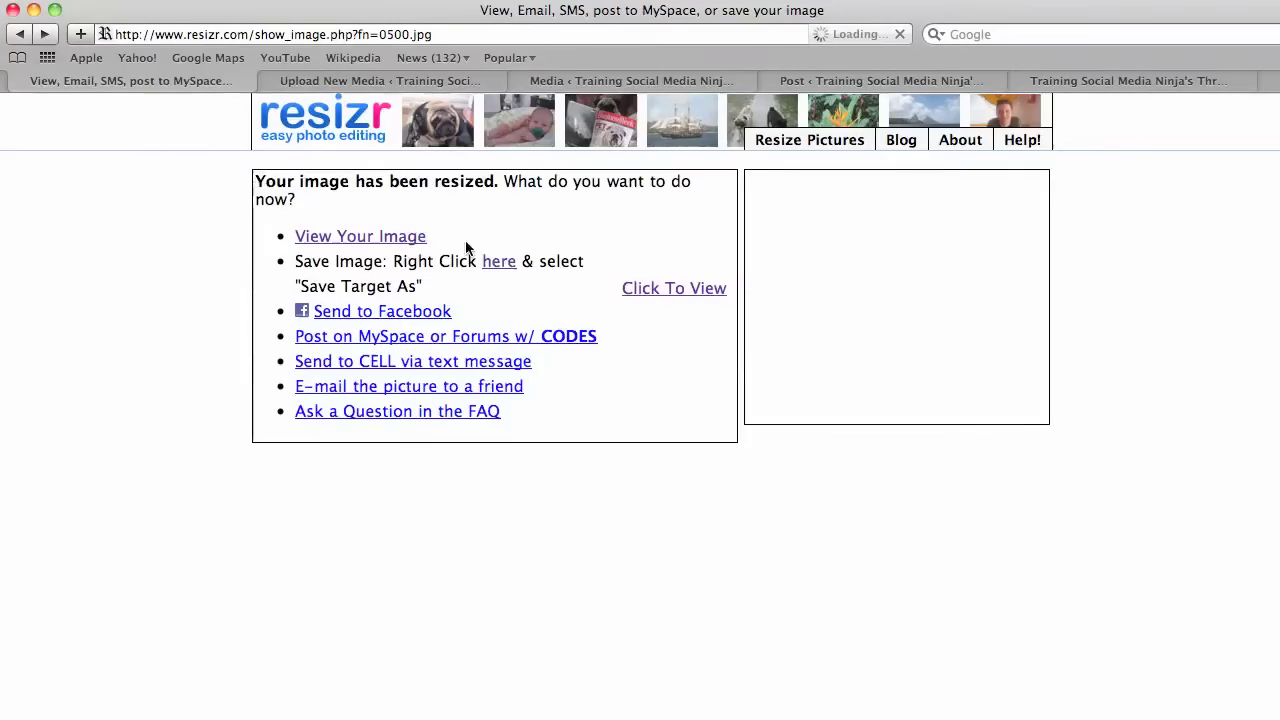
Step: View the resized image and save it as "social media" in the galaxy ninja folder
click(688, 297)
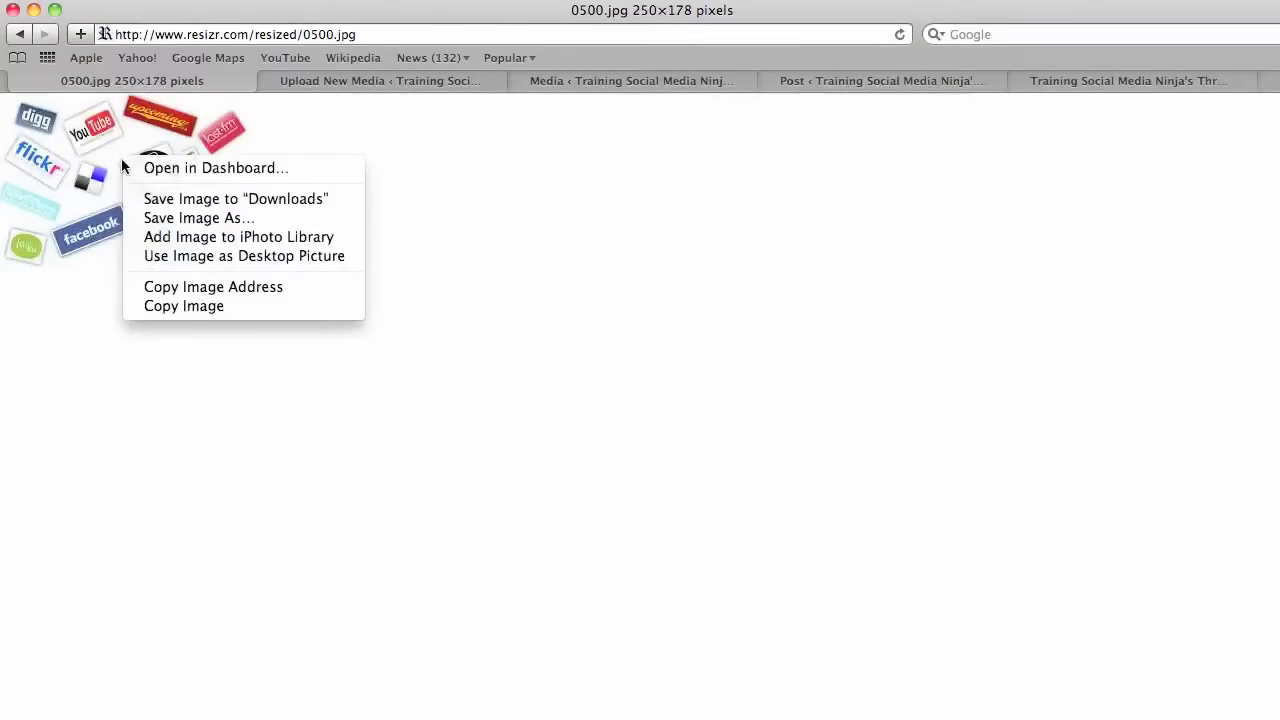
click(187, 218)
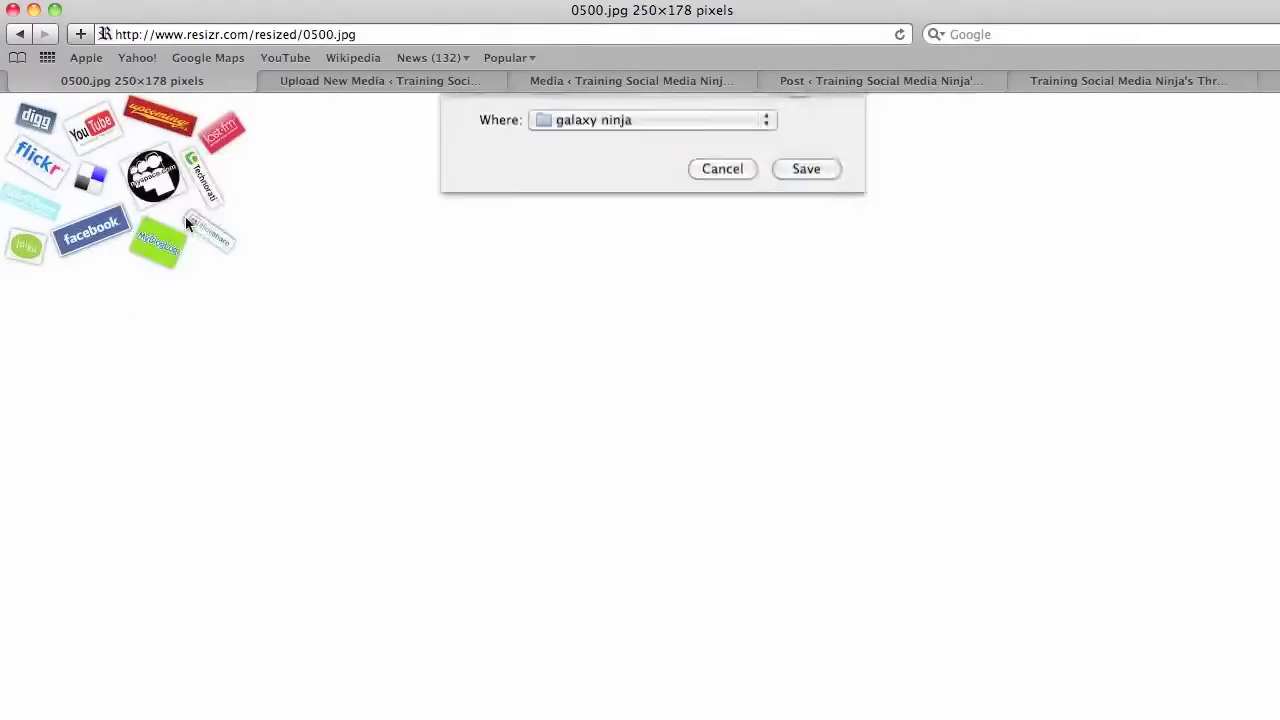
text(social media)
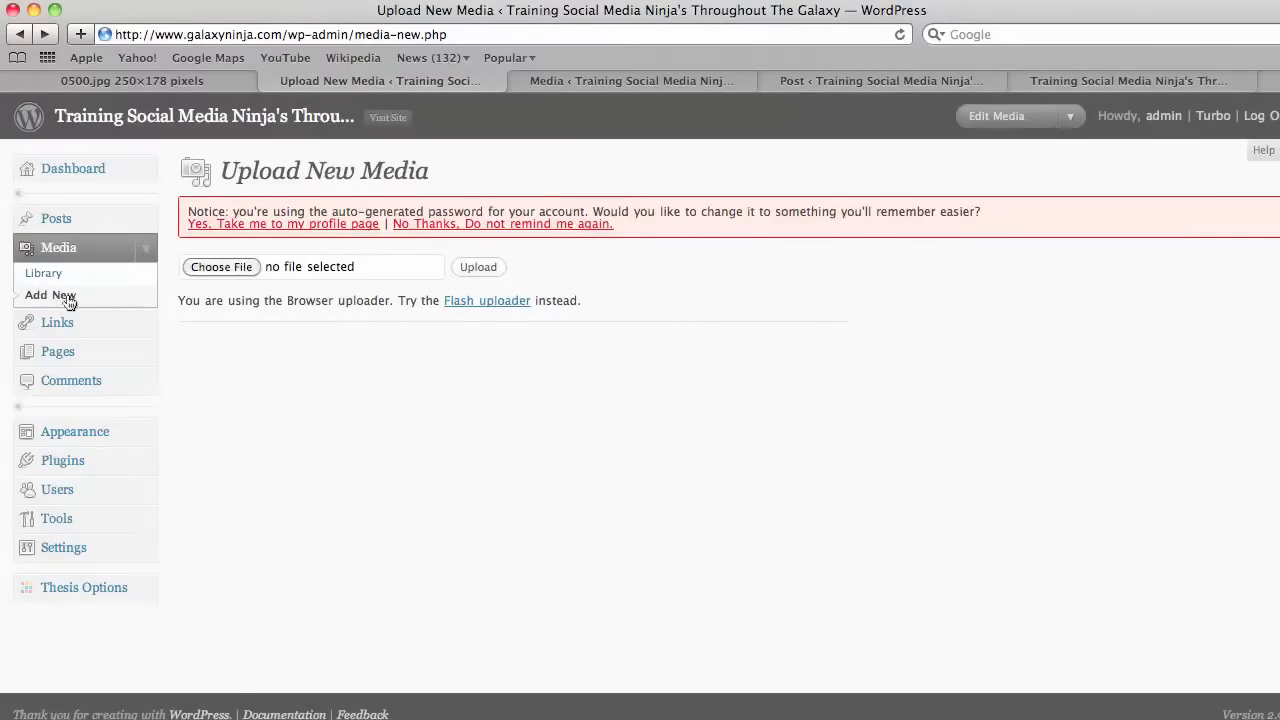
Step: Upload the "social media" image file to the WordPress media library
click(234, 265)
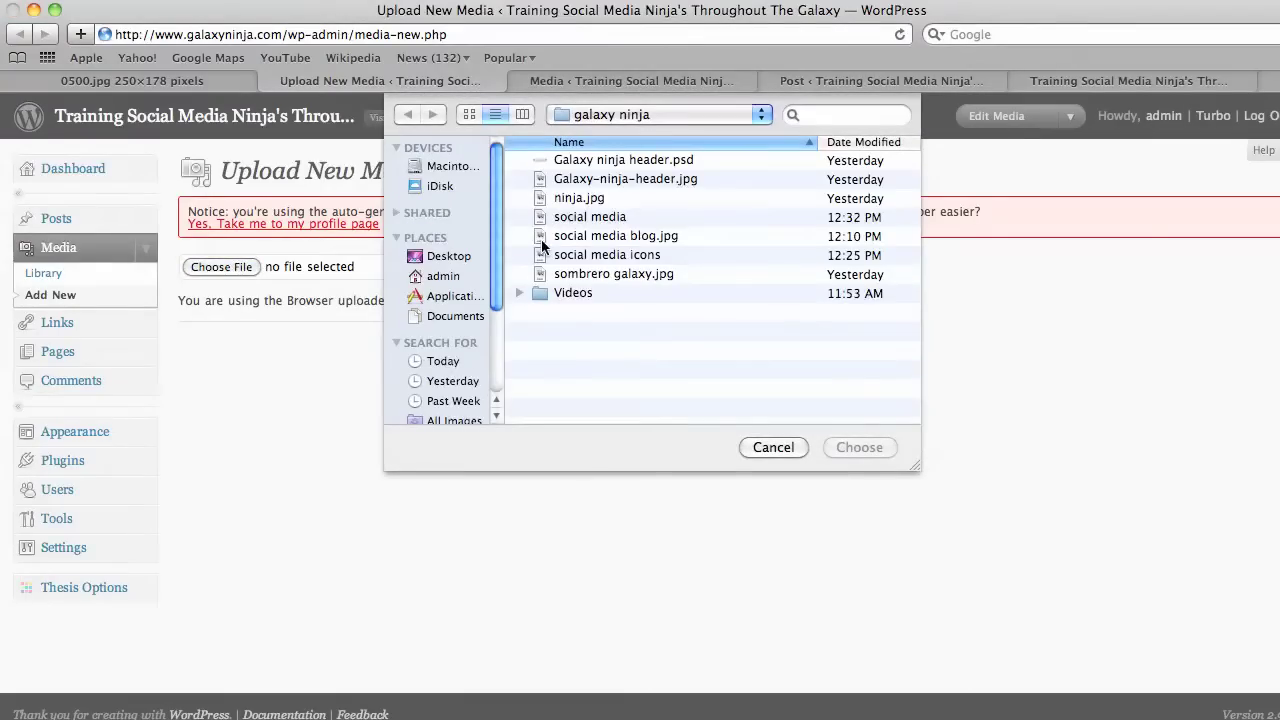
click(587, 219)
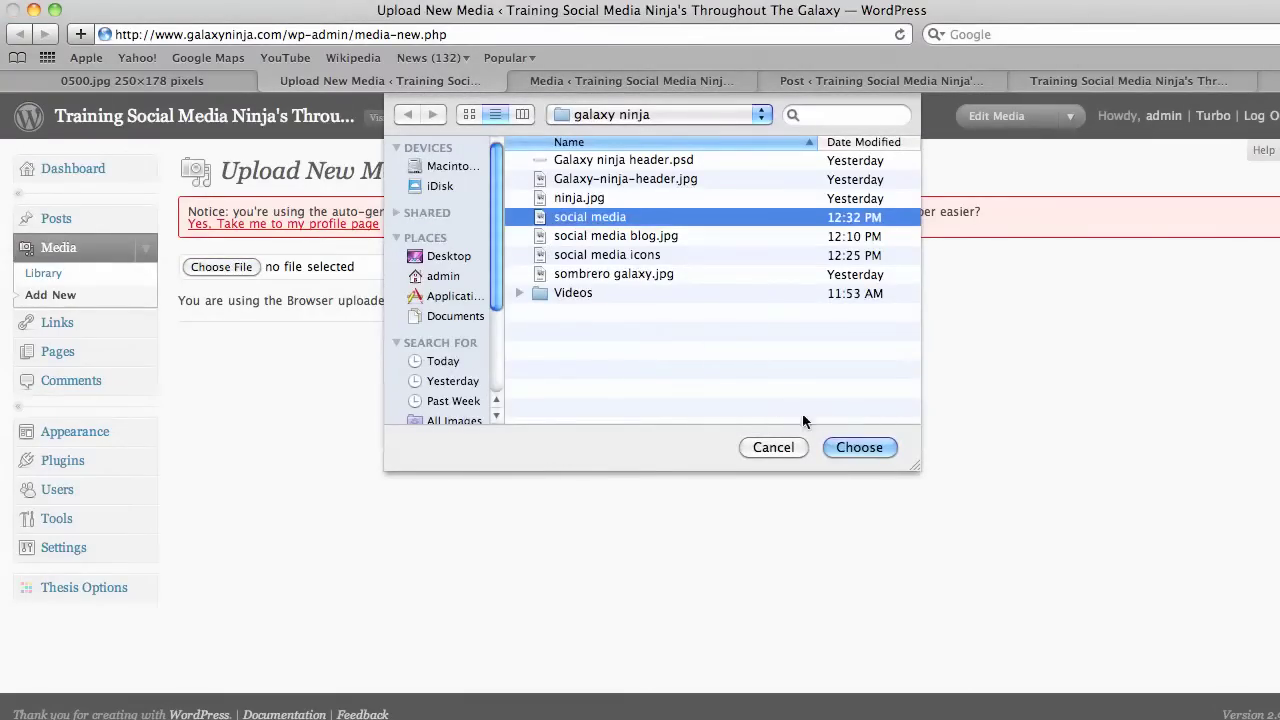
click(855, 447)
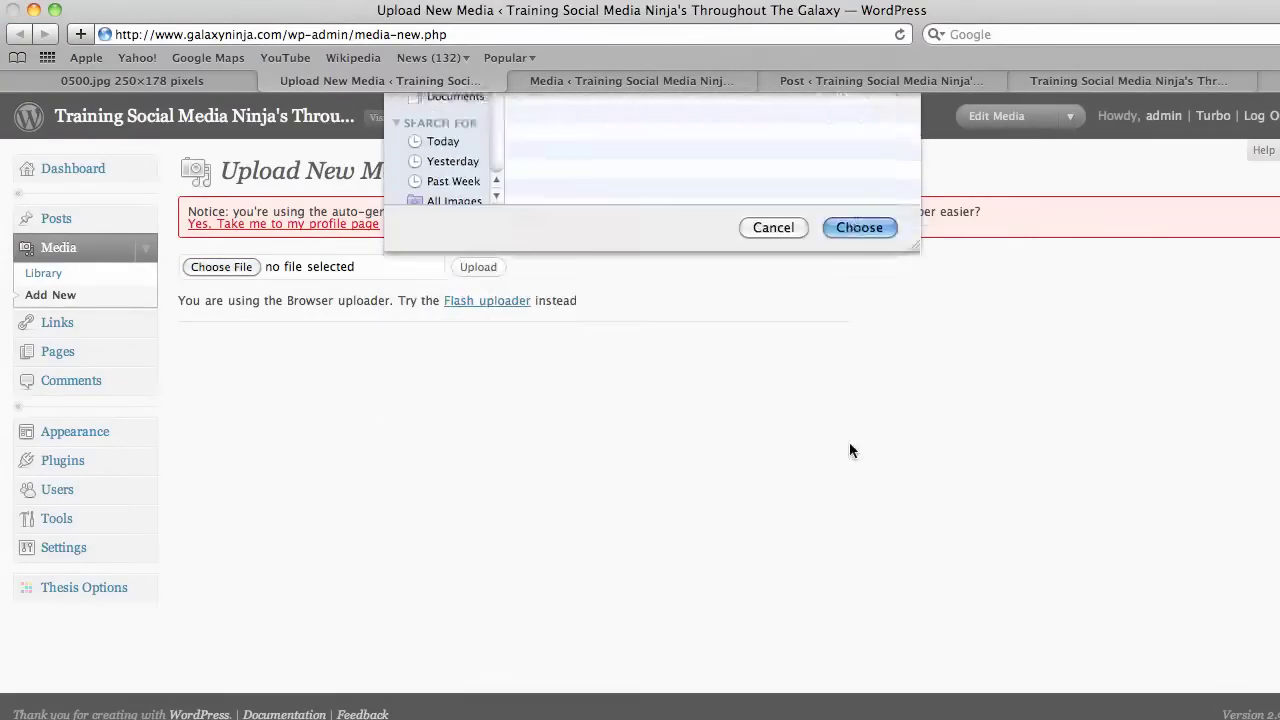
click(485, 277)
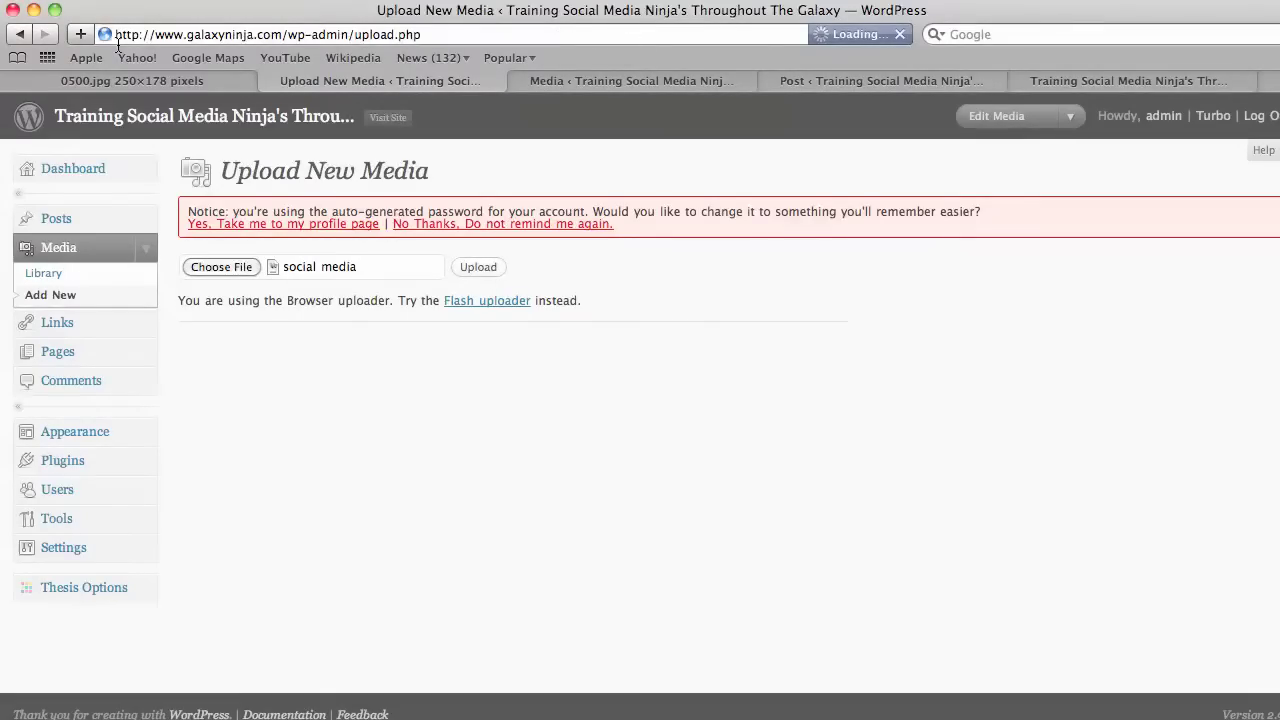
Step: Enter "social media icons" as the alternate text of the social-media-icons.jpg media item
click(548, 88)
scroll(977, 307, down, 1)
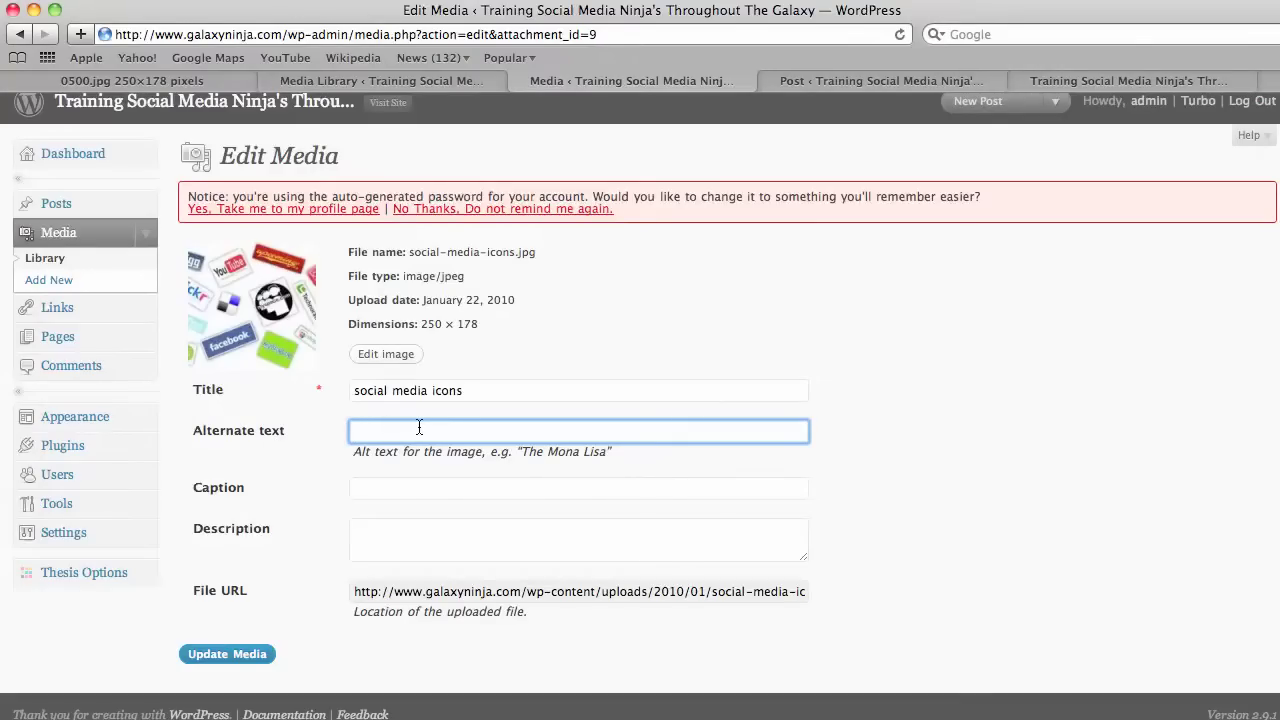
text(social media icons)
scroll(419, 428, up, 1)
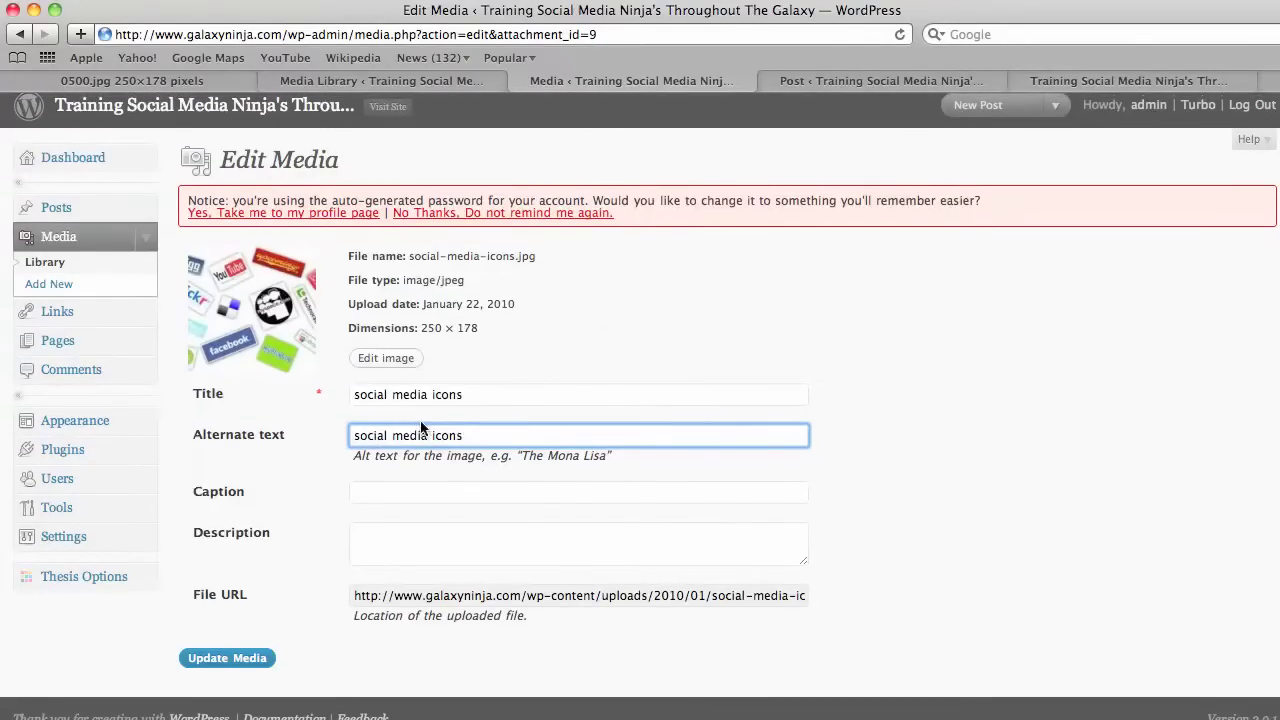
scroll(695, 320, down, 1)
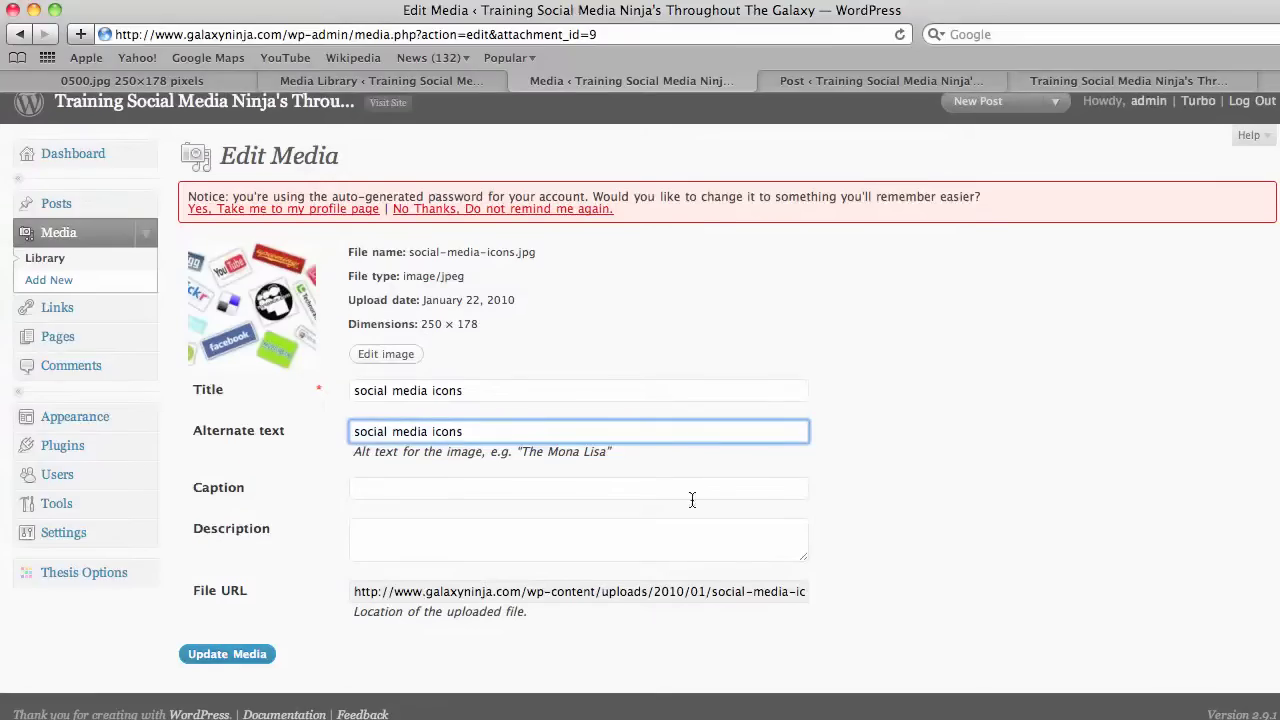
Step: Copy the social-media-icons.jpg file URL into the post image URL of the post "10 ways to become a social media ninja"
triple_click(601, 592)
key(super+c)
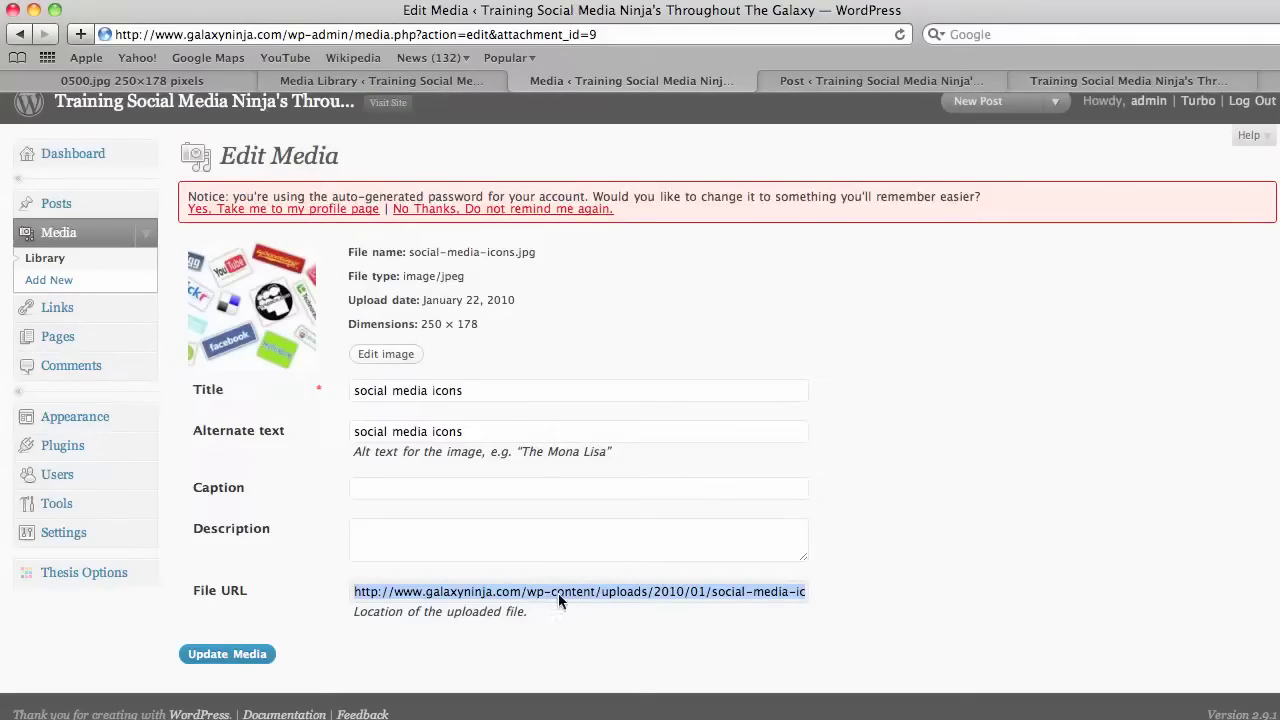
click(820, 86)
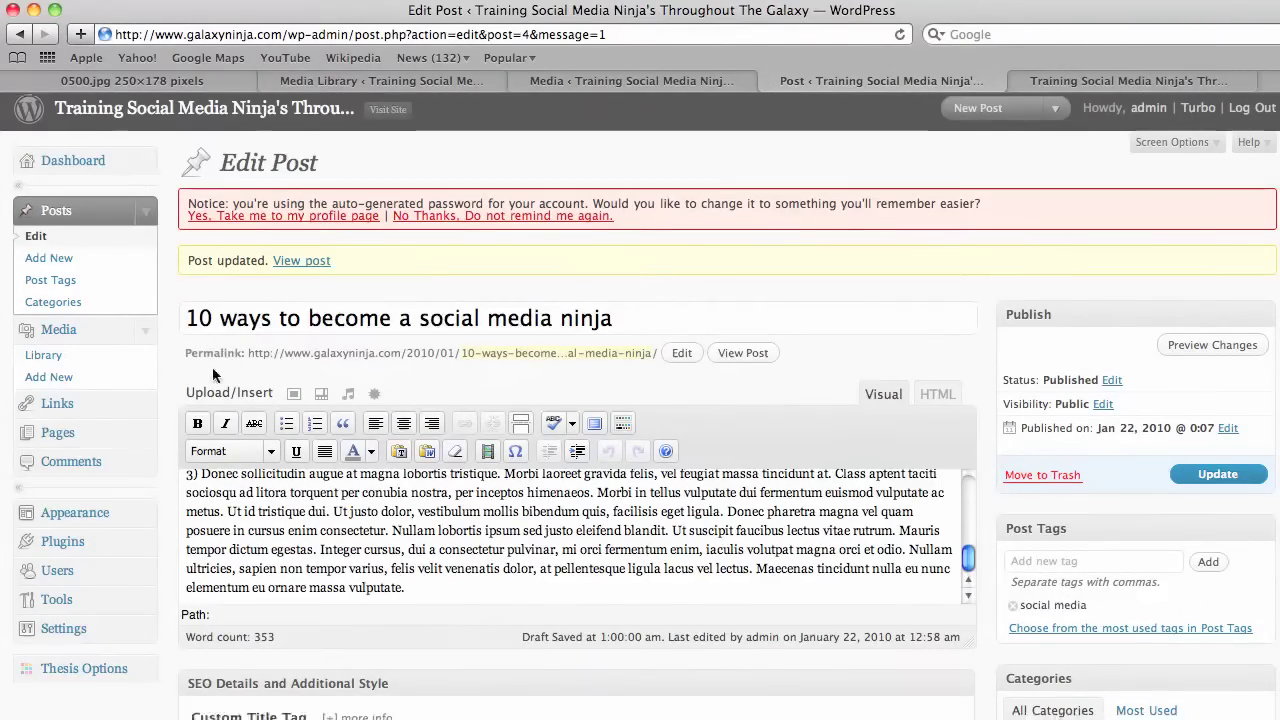
scroll(140, 376, down, 5)
scroll(151, 380, down, 10)
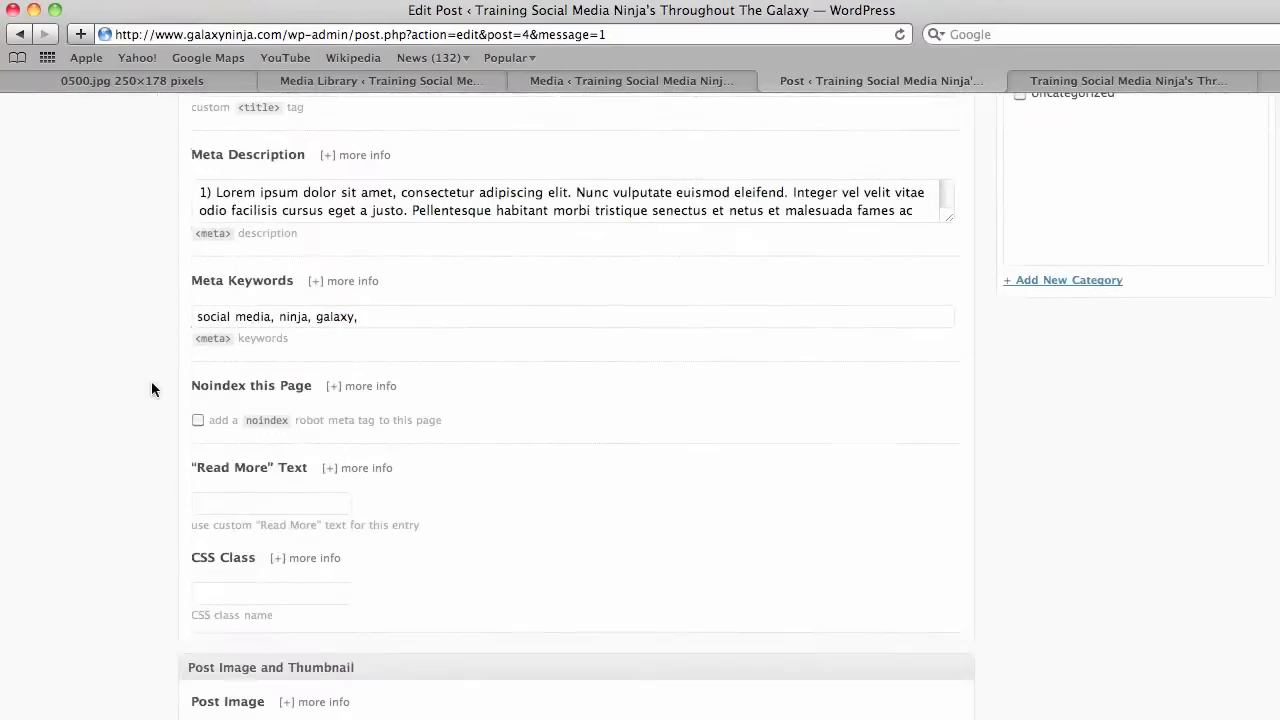
scroll(143, 386, down, 2)
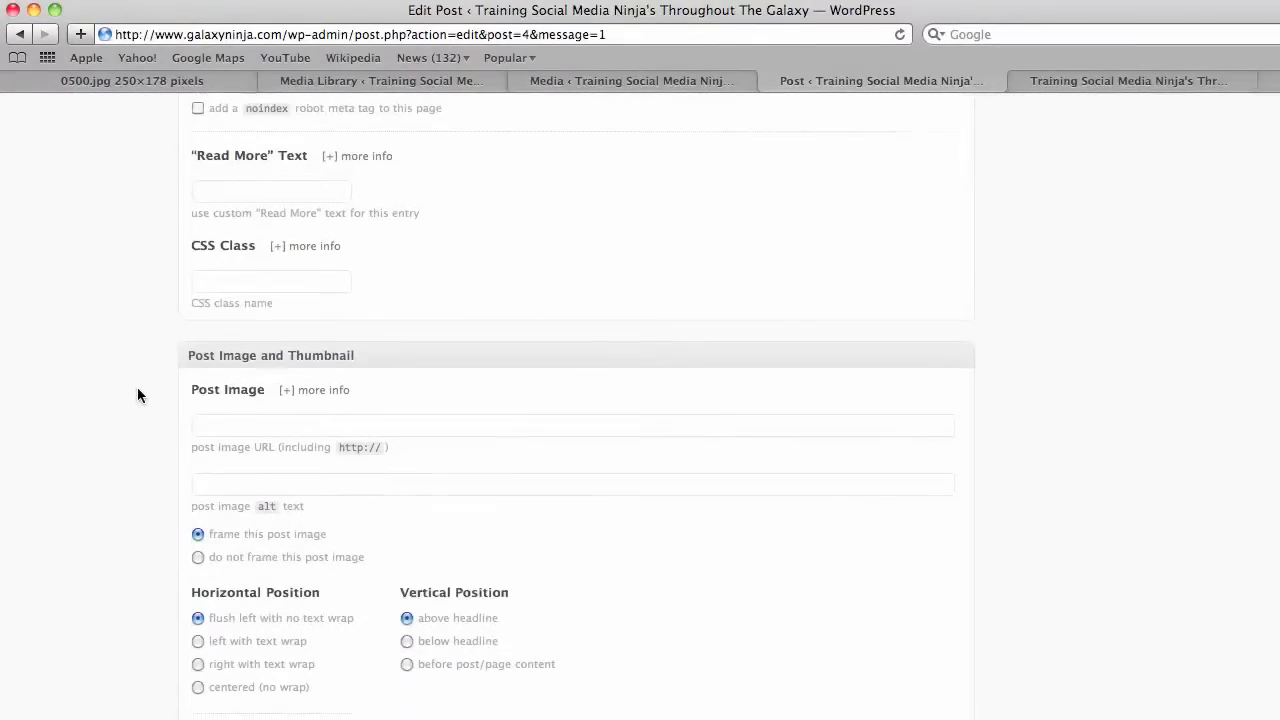
click(225, 414)
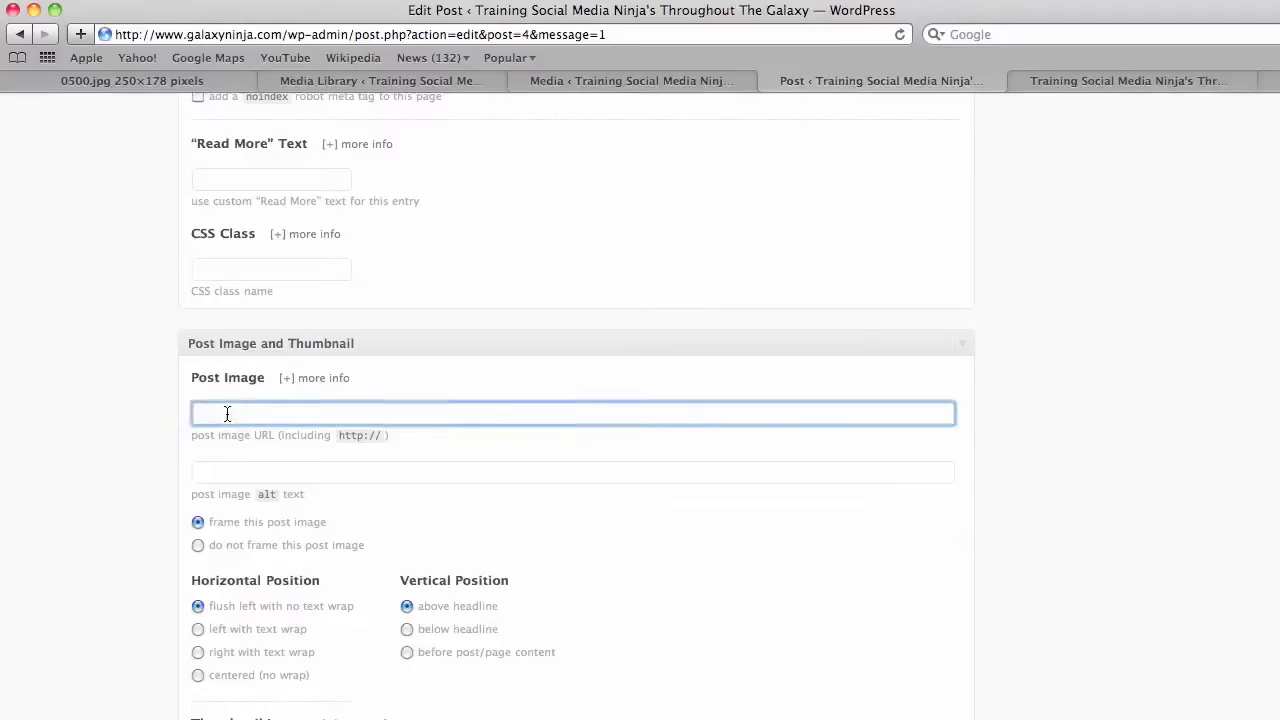
key(super+v)
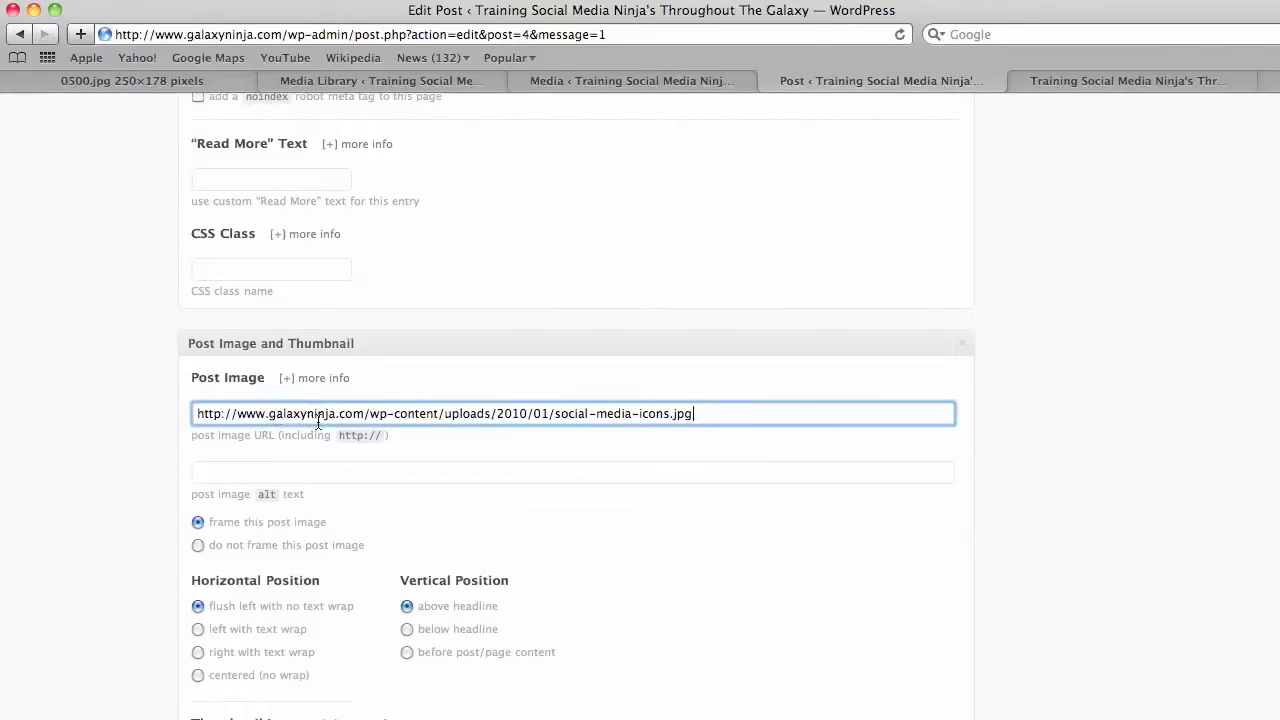
Step: Position the post image left with text wrap horizontally and below the headline vertically
scroll(156, 405, down, 5)
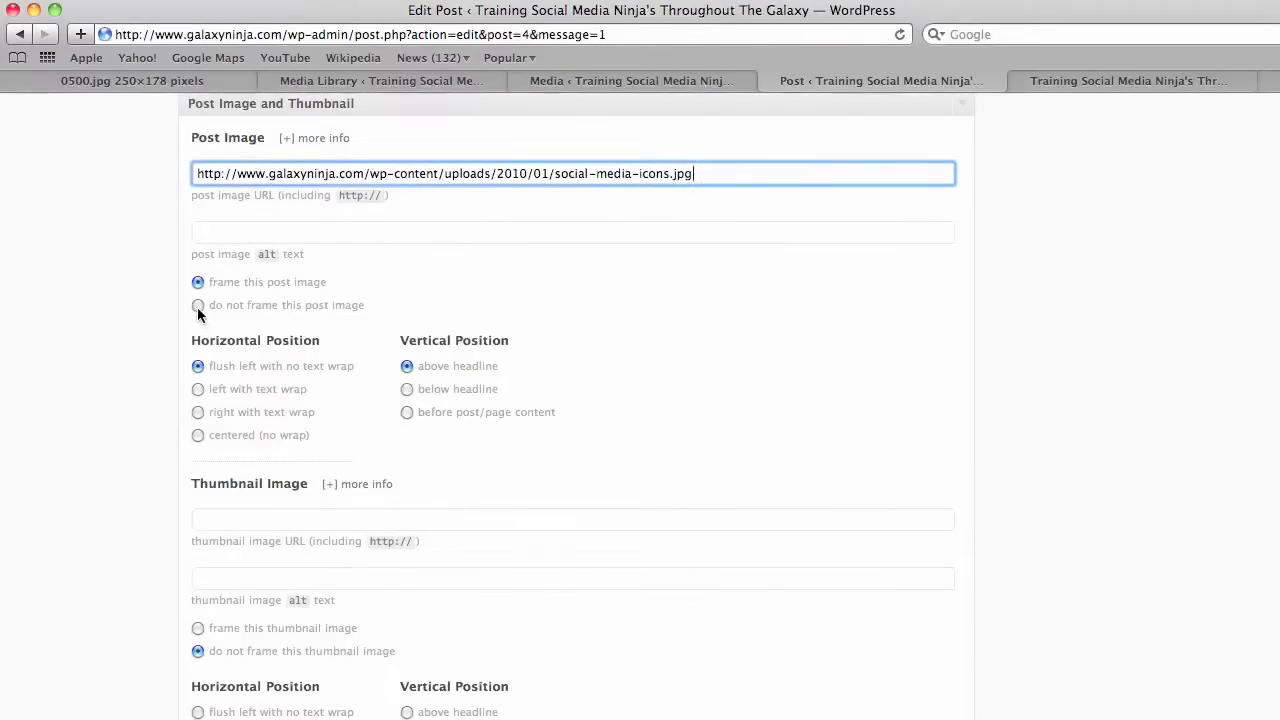
click(198, 390)
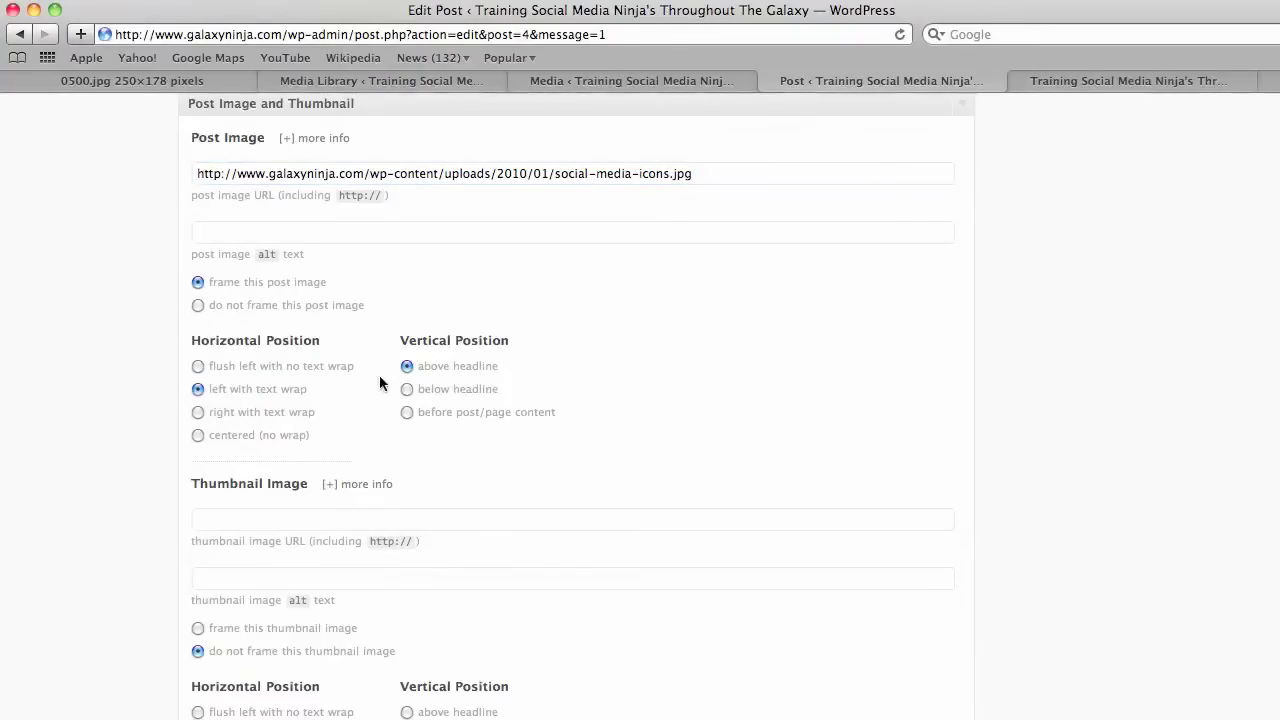
click(407, 389)
Step: Paste the copied social-media-icons.jpg URL as the post's thumbnail image URL
scroll(342, 318, down, 3)
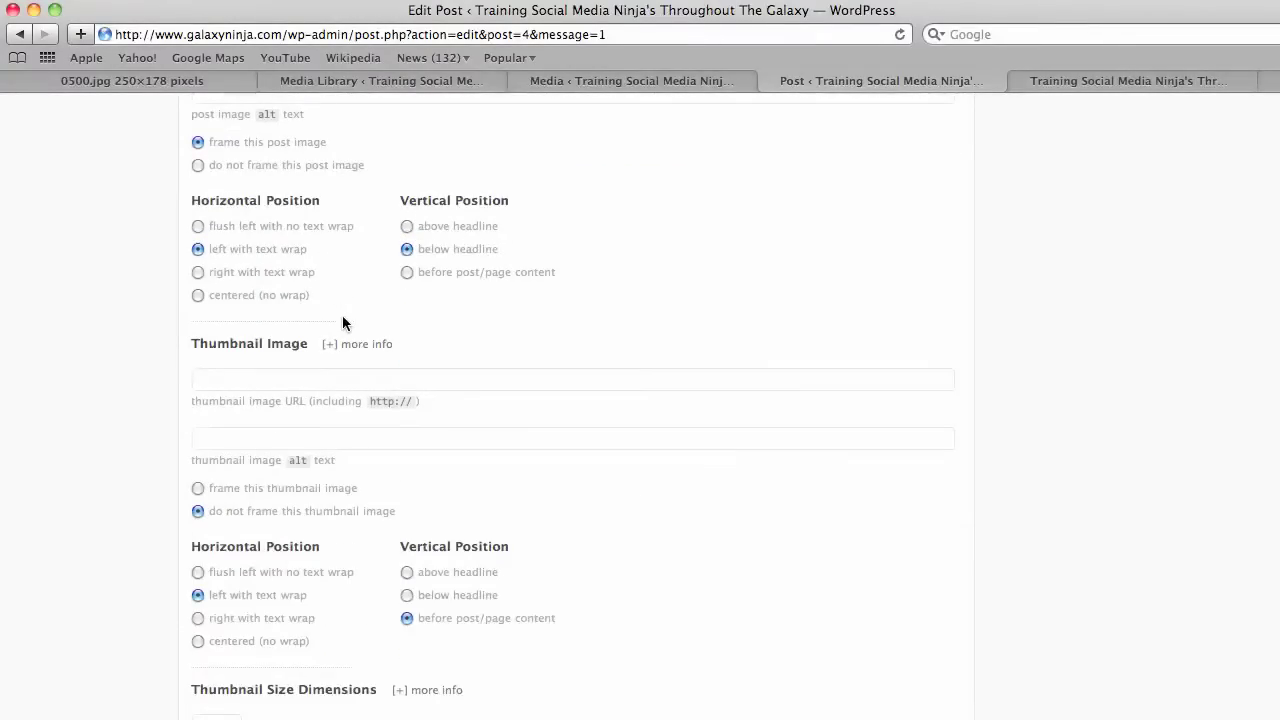
click(306, 380)
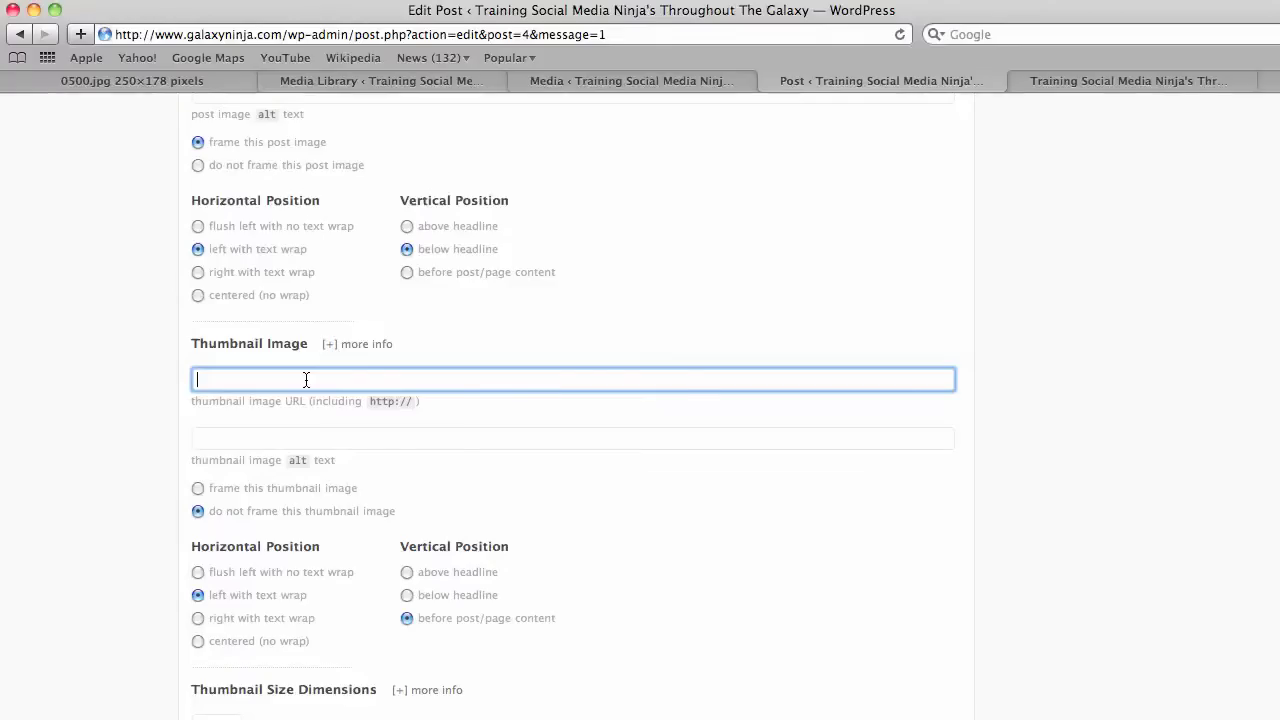
key(super+v)
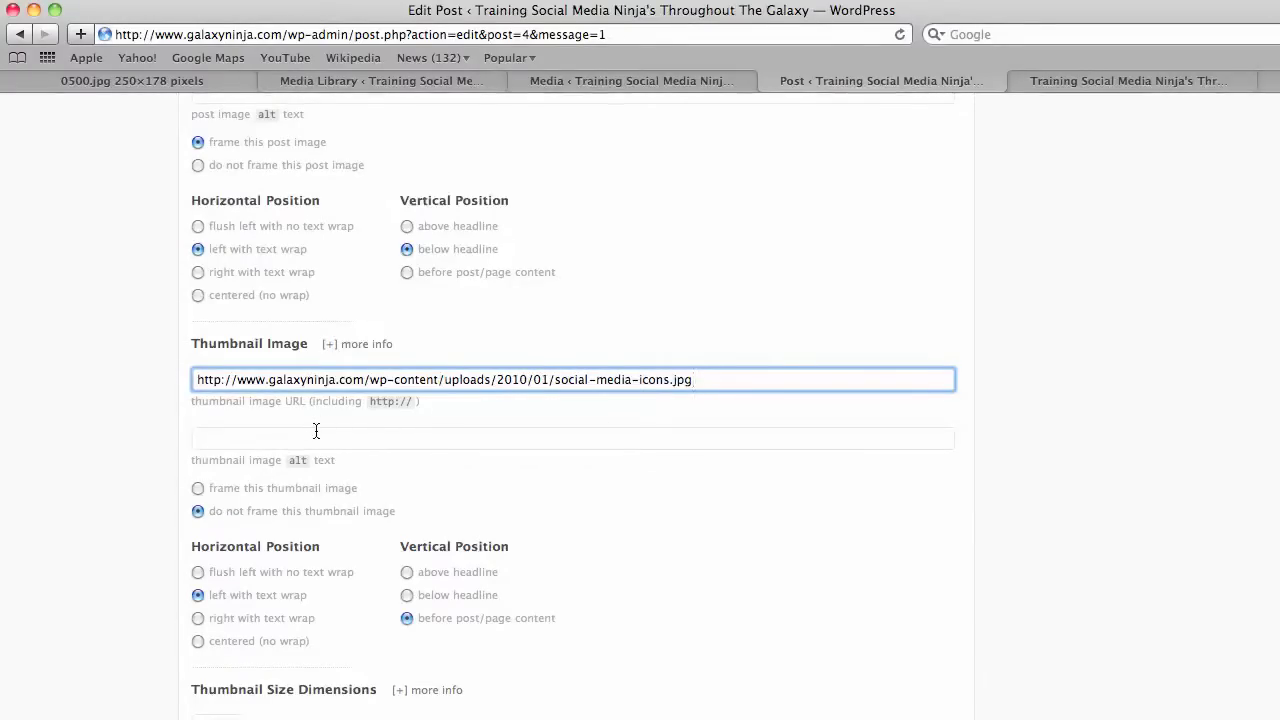
Step: Update the post and check its image on the GalaxyNinja.com home page
scroll(316, 430, down, 5)
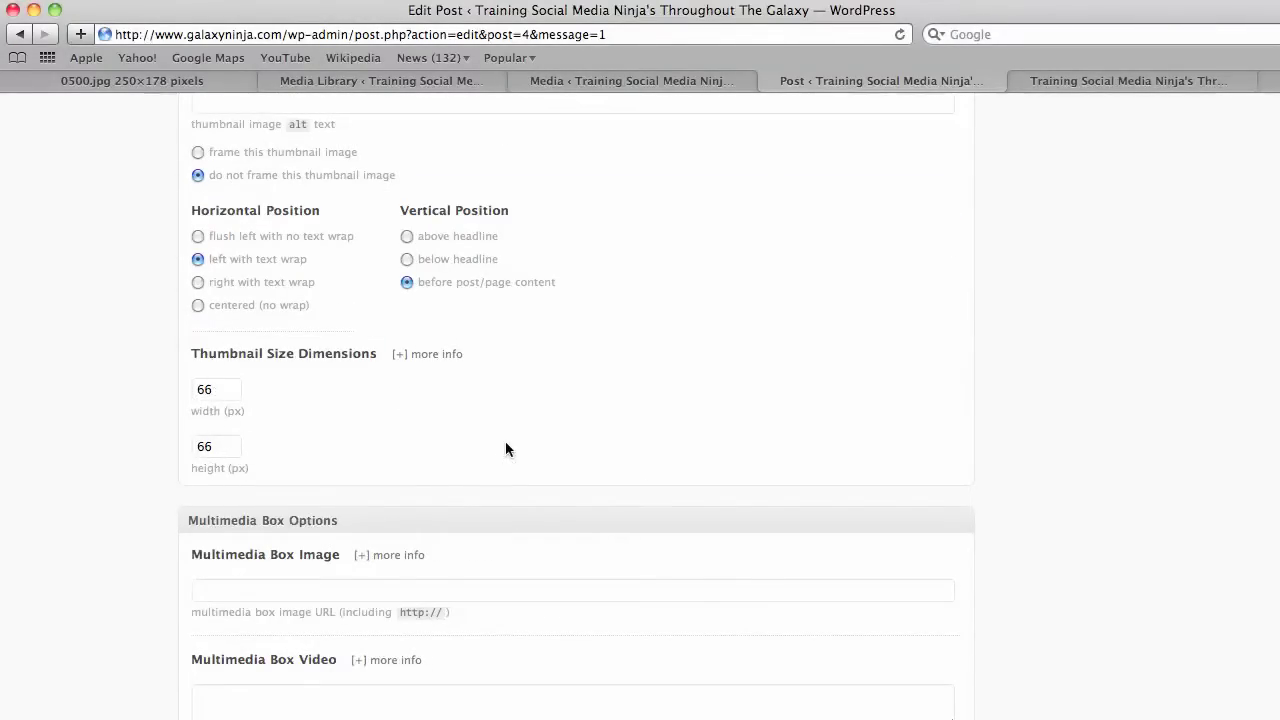
scroll(657, 484, up, 15)
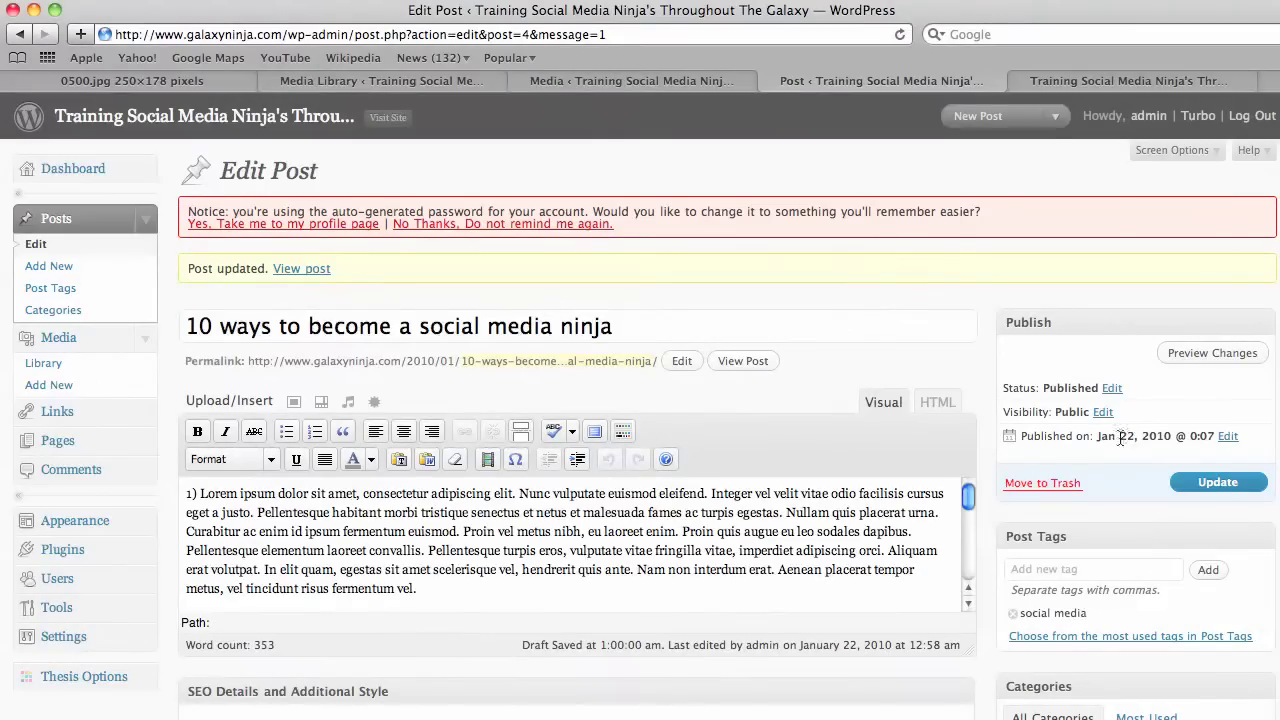
click(1216, 484)
click(1100, 78)
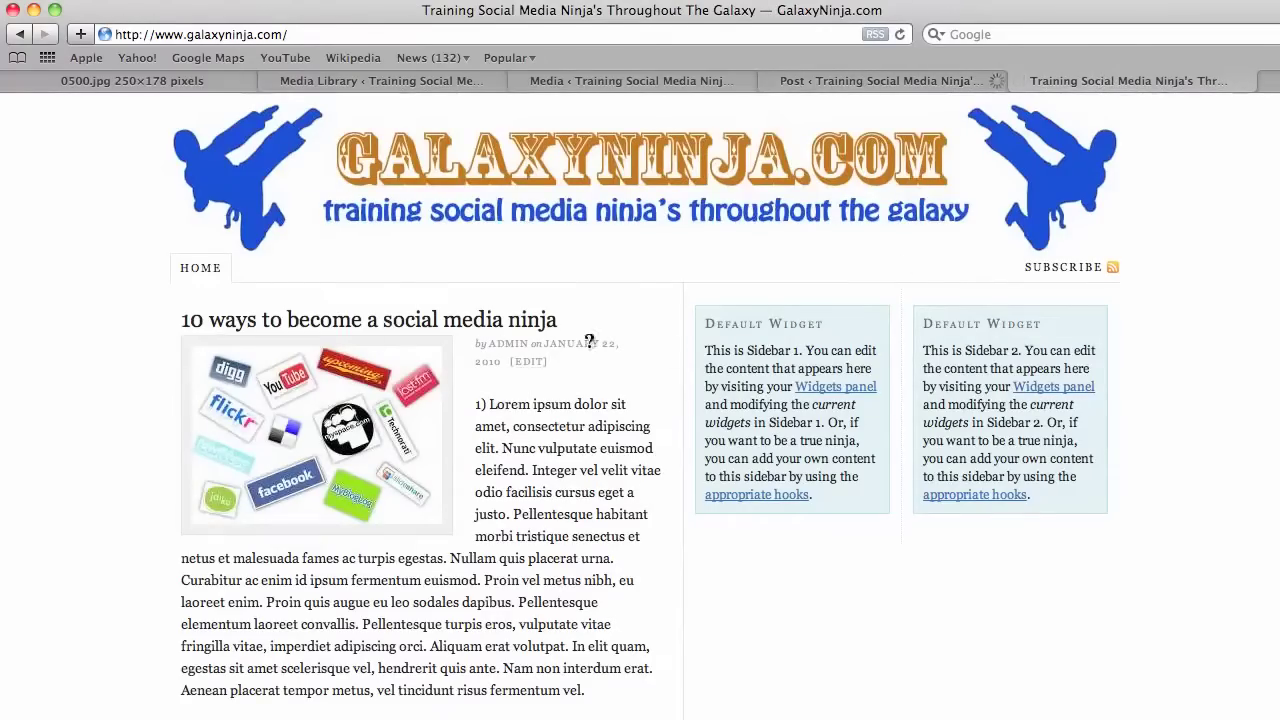
scroll(194, 433, down, 2)
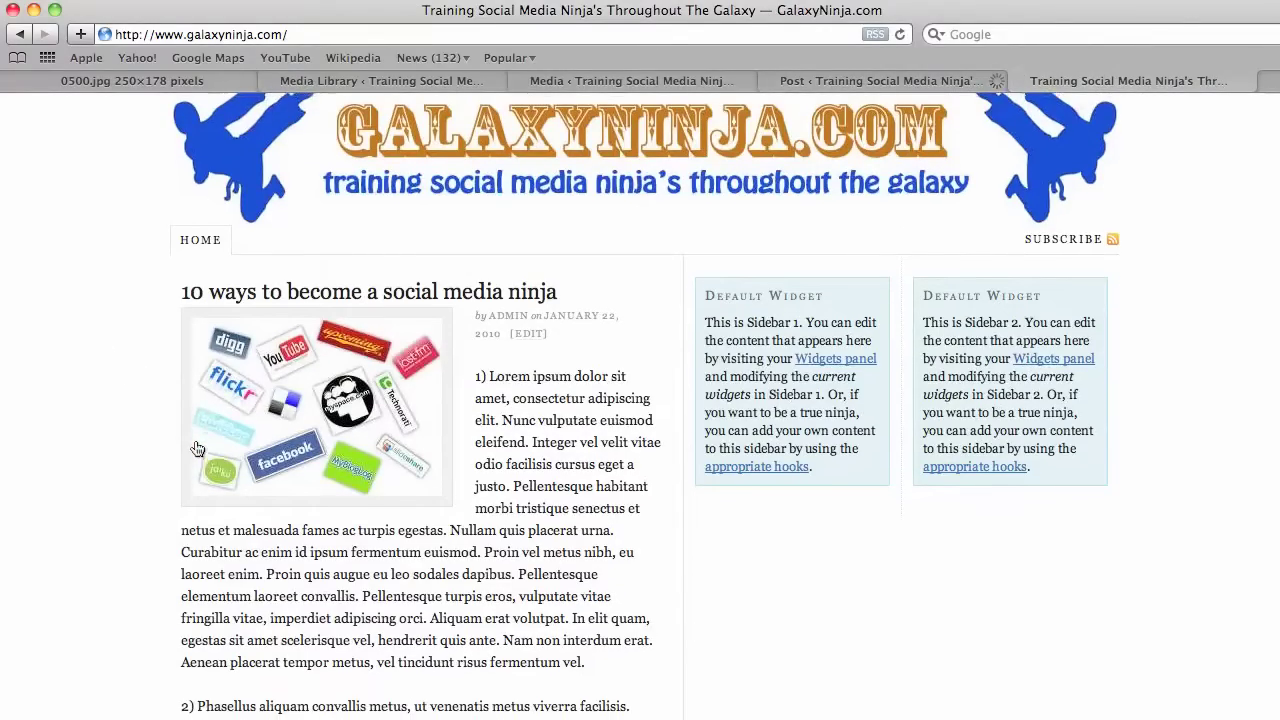